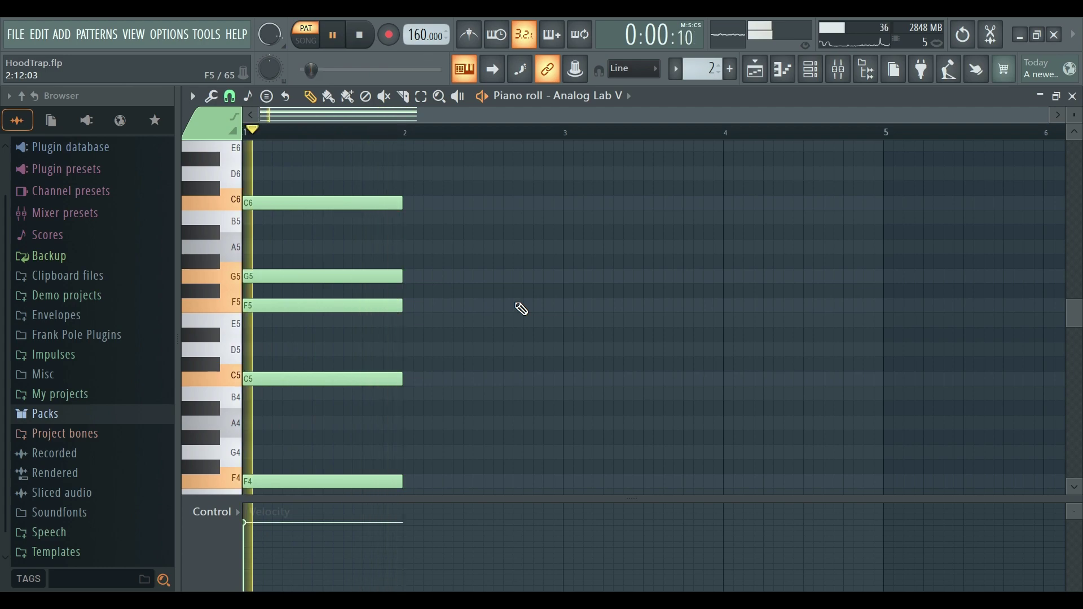
- Build a one-bar chord of C#4, A#4, C#5, G5 and C6 in bar 2 and play the progression
key(space)
scroll(435, 333, down, 5)
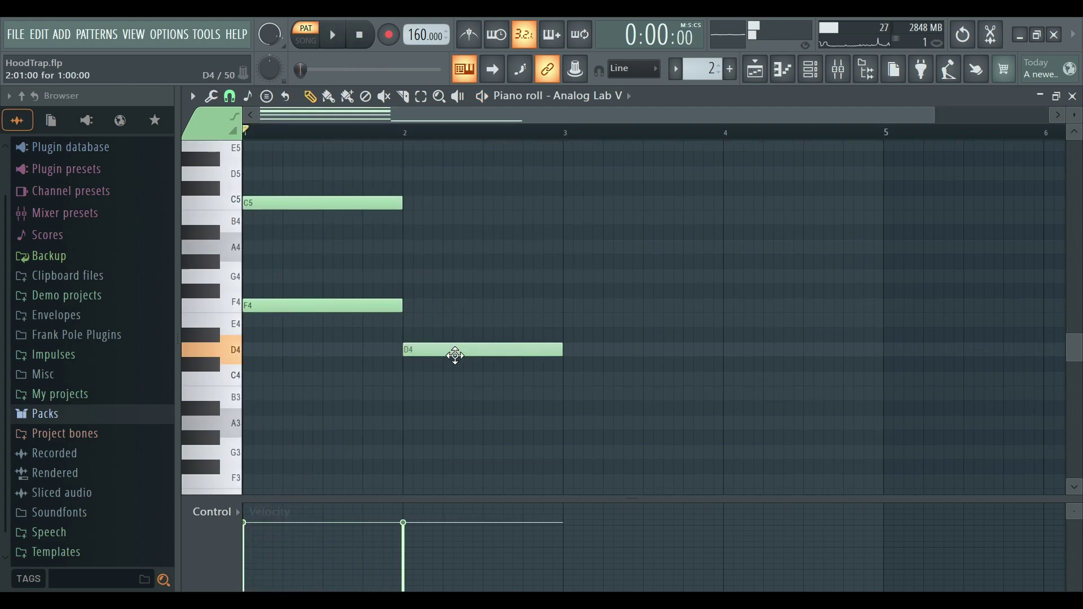
scroll(455, 350, up, 3)
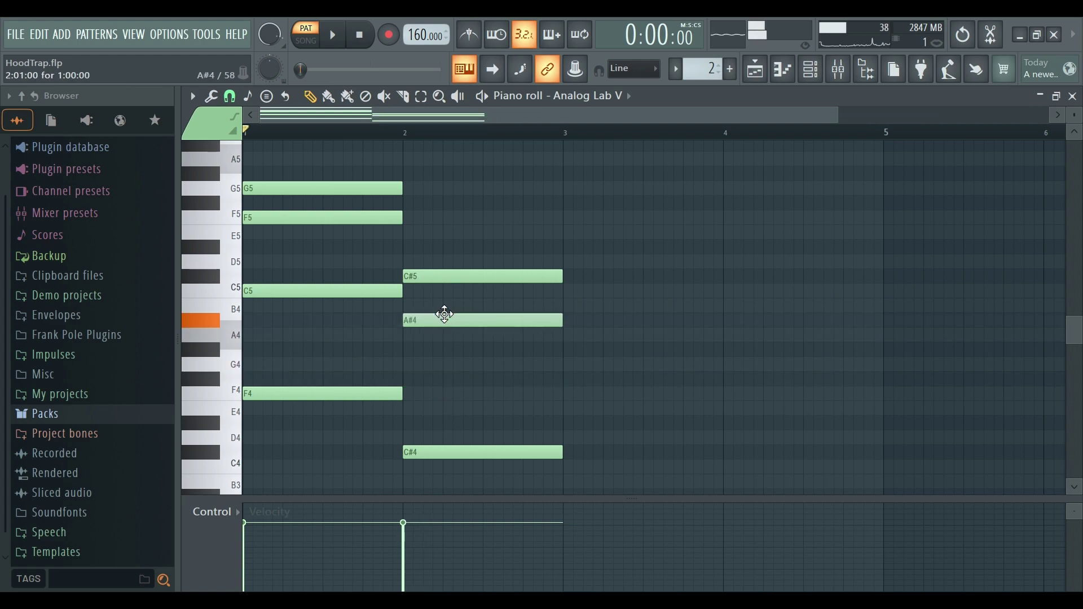
scroll(467, 398, up, 2)
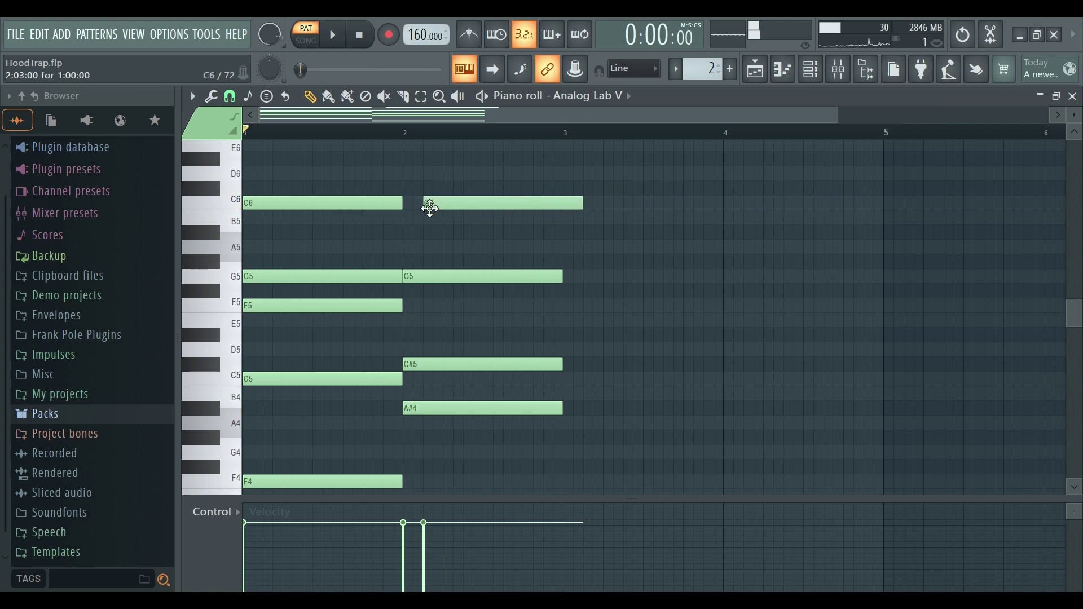
scroll(572, 290, down, 1)
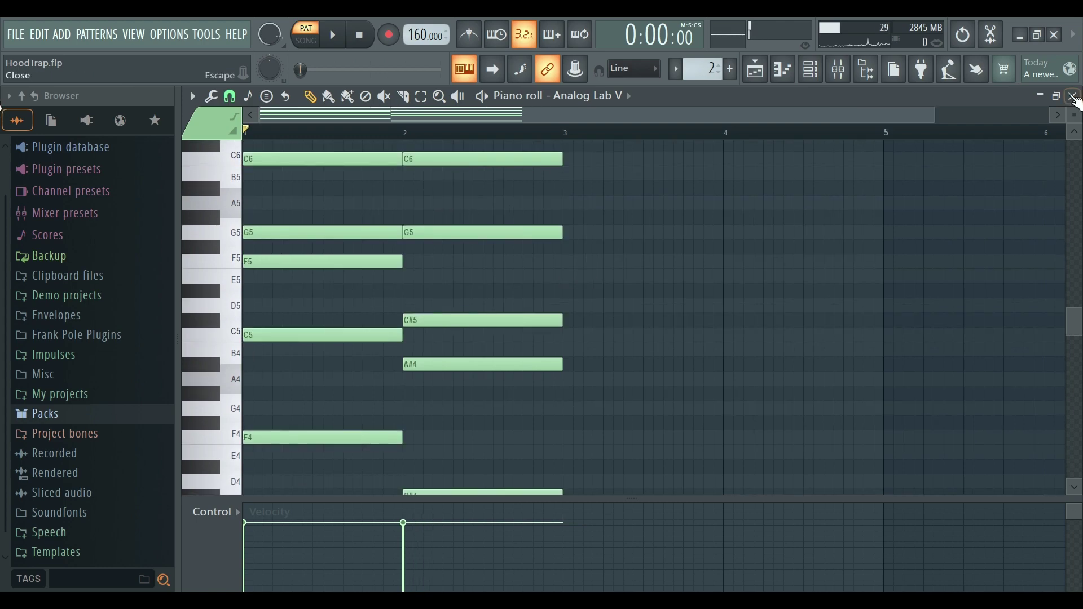
key(space)
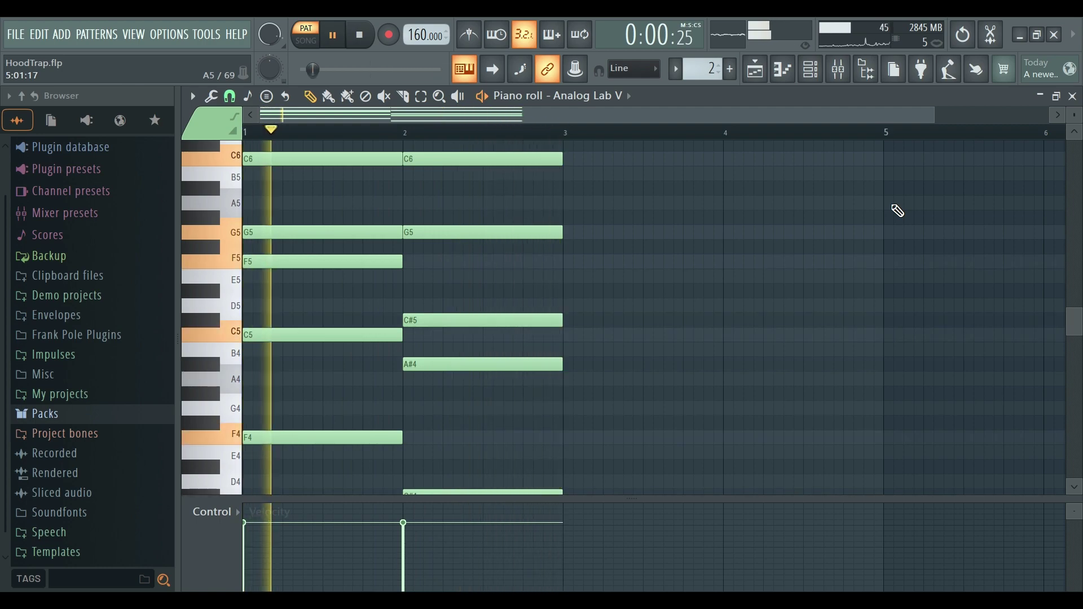
- Duplicate the two-bar chord progression into bars 3 and 4 and play it back
drag(1073, 114, 1073, 93)
drag(731, 171, 299, 464)
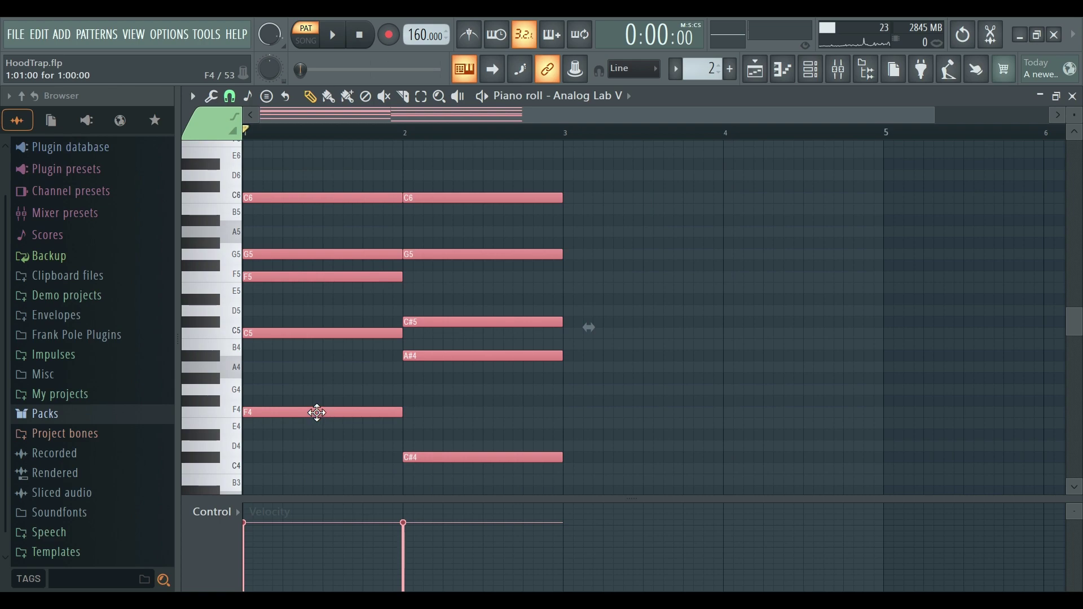
shift+drag(315, 411, 661, 412)
key(ctrl+d)
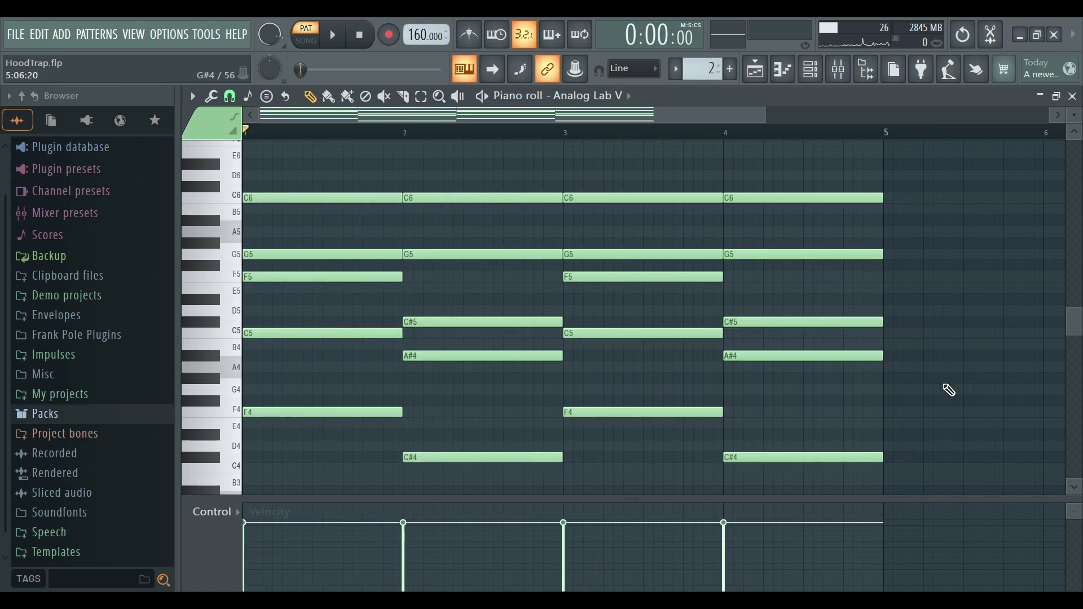
drag(1073, 330, 1077, 335)
key(space)
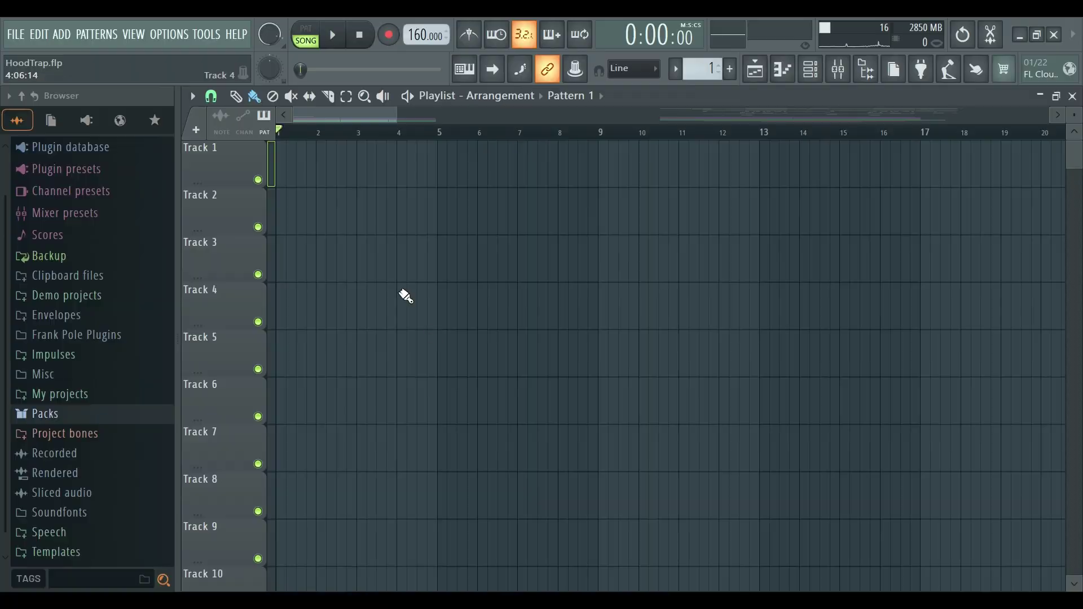
- Place Pattern 1 twice in a row on Track 1 and export bars 1 to 8 as a WAV file named Lead
click(311, 159)
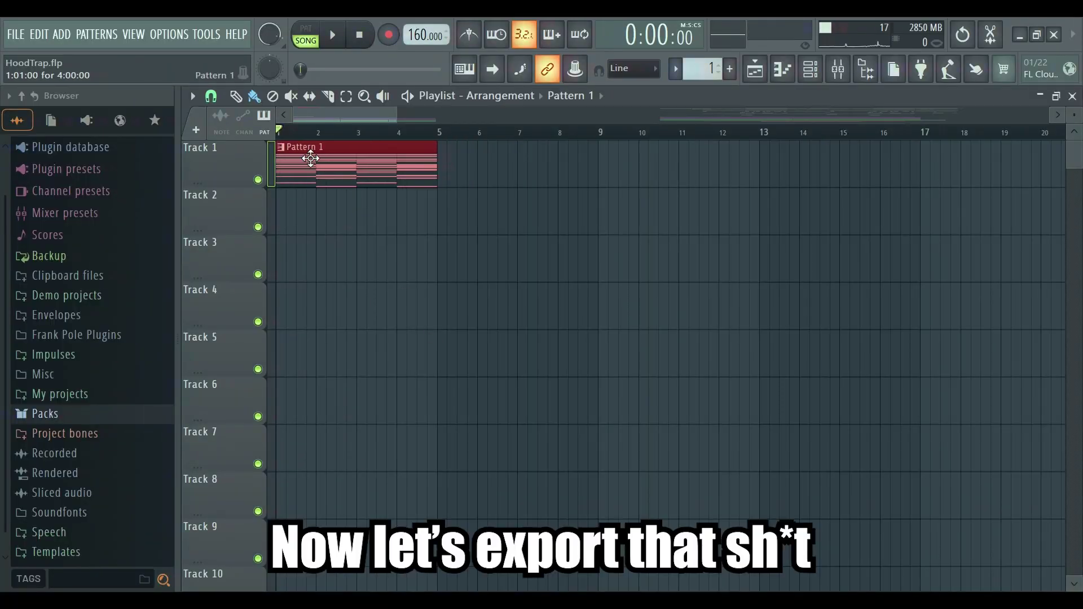
drag(602, 137, 279, 132)
click(16, 34)
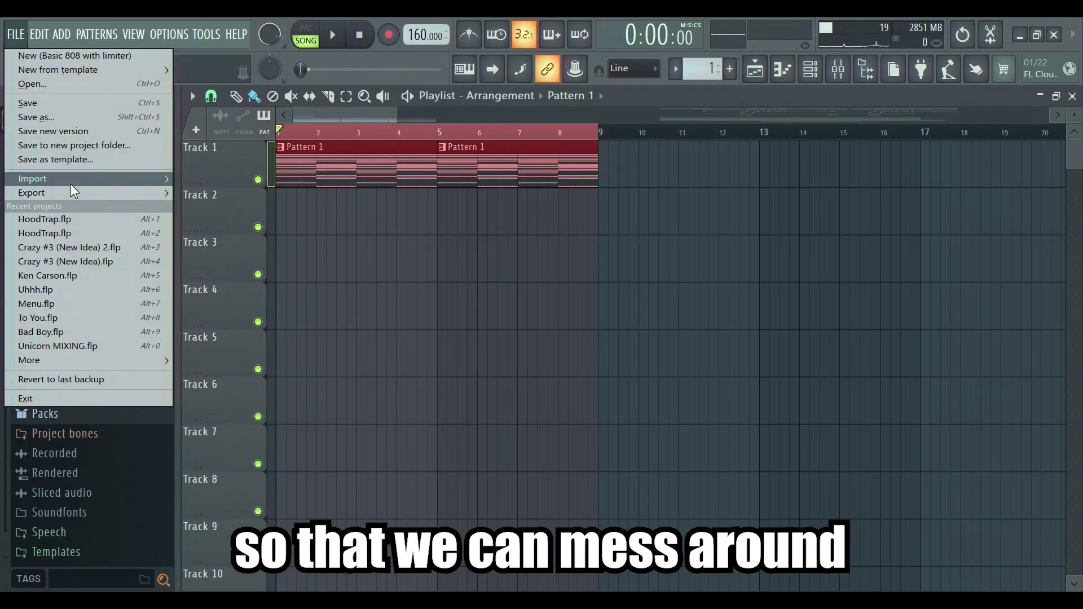
mouse_move(70, 189)
click(206, 205)
text(Lead)
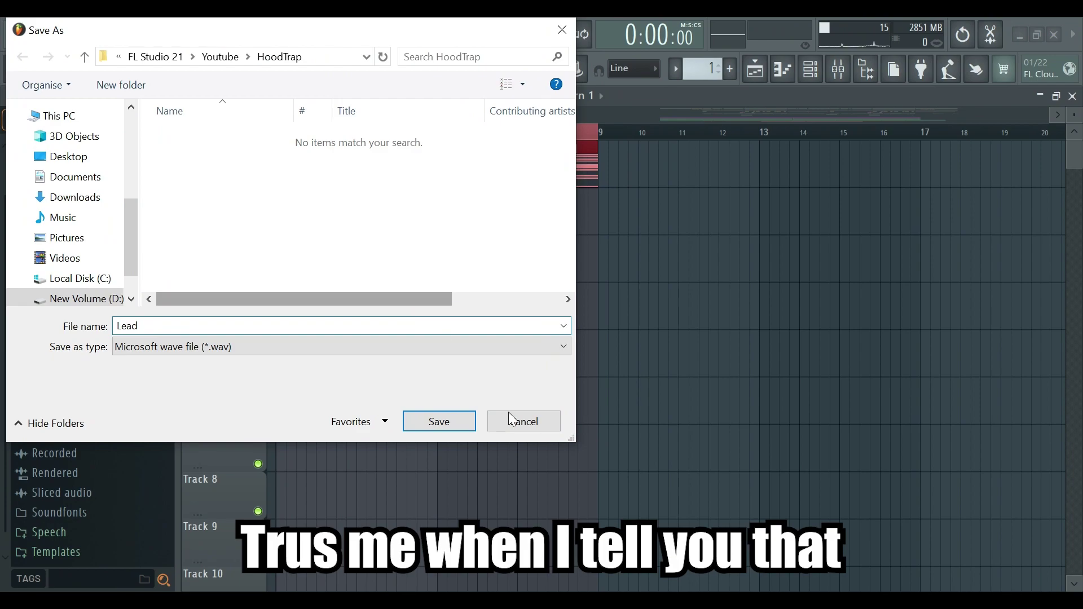
click(466, 421)
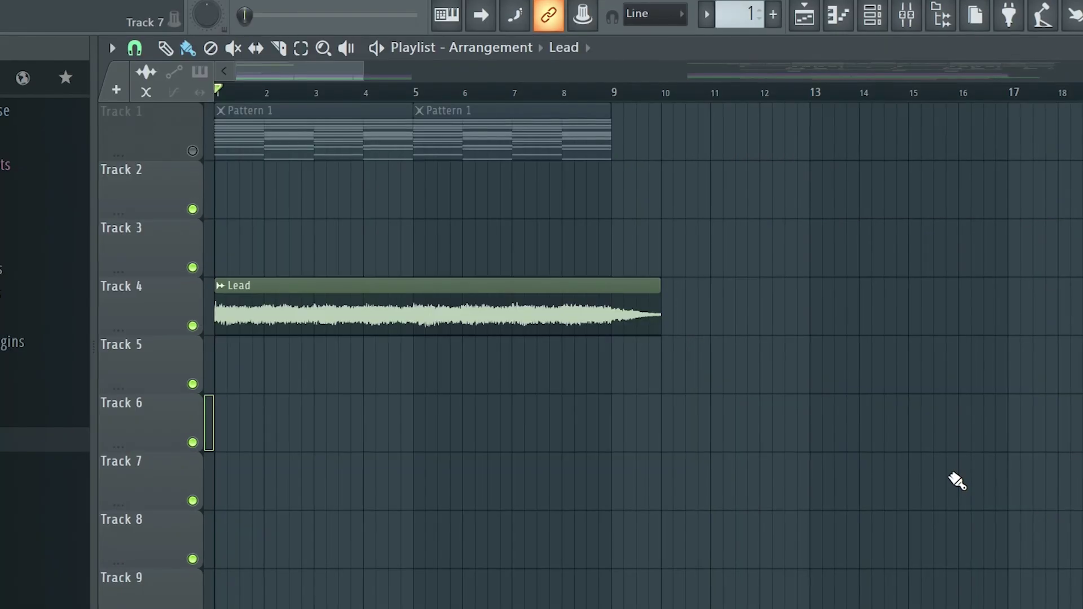
- Play the Lead clip, fade out its end and change its time-stretching mode
key(space)
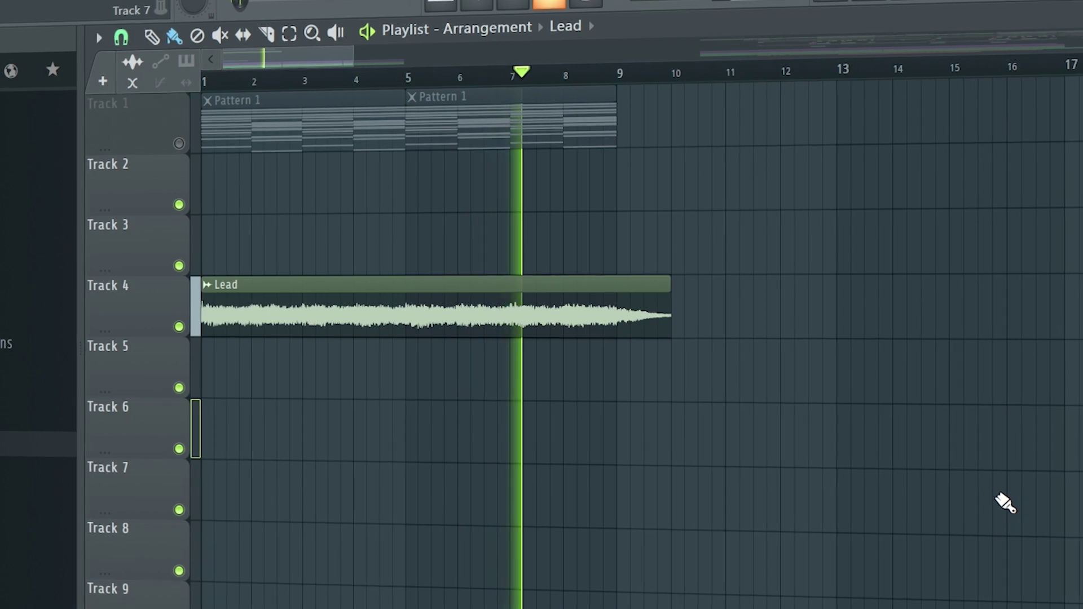
drag(671, 293, 639, 301)
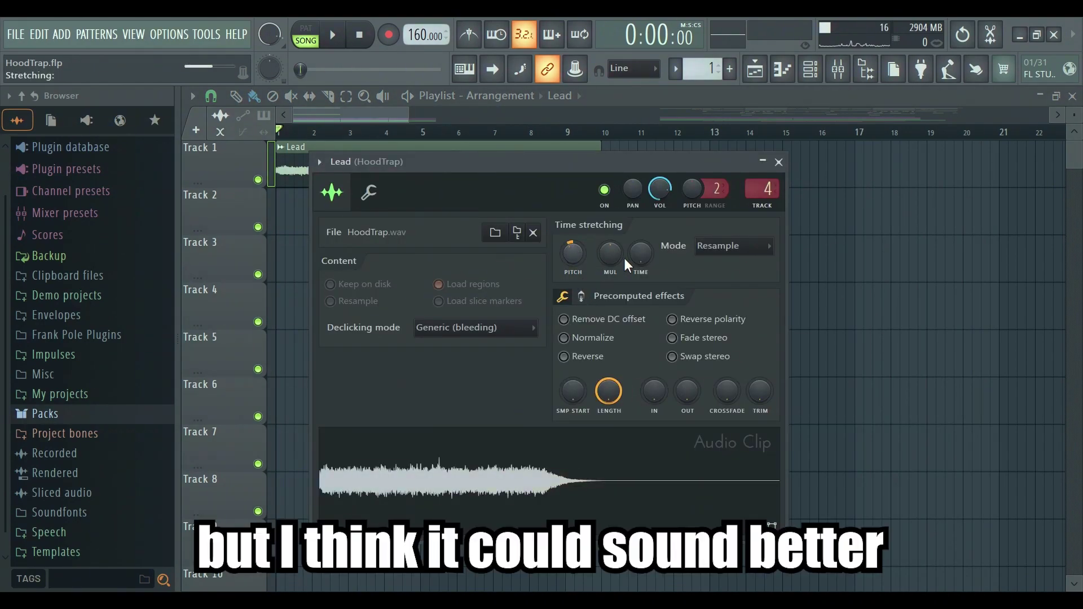
click(752, 256)
click(732, 291)
drag(667, 165, 666, 204)
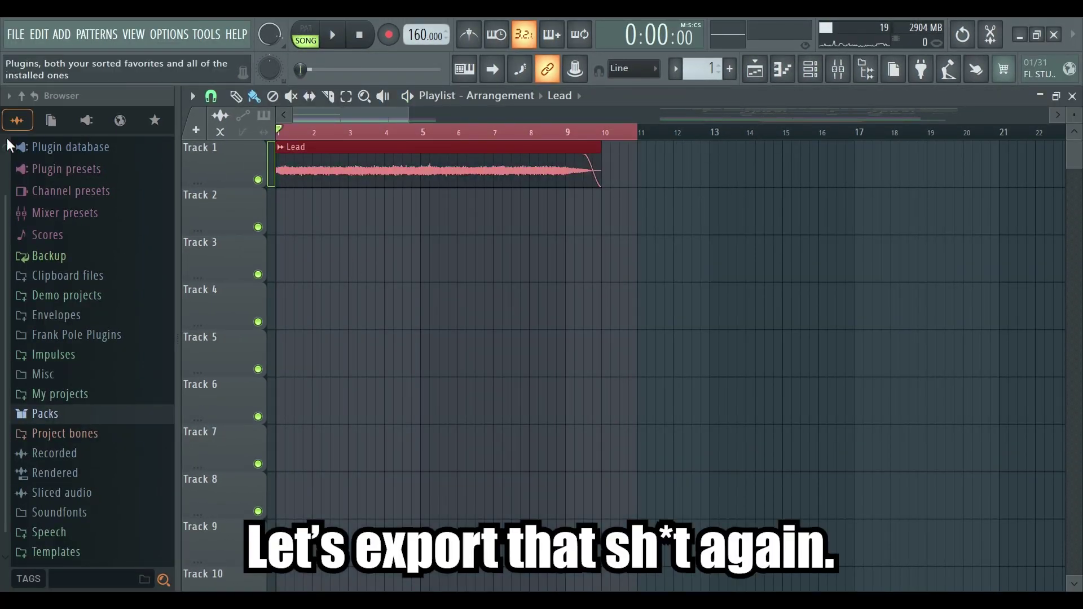
- Export the selected Lead section as a WAV file named HoodTrap
click(16, 35)
mouse_move(34, 192)
click(269, 199)
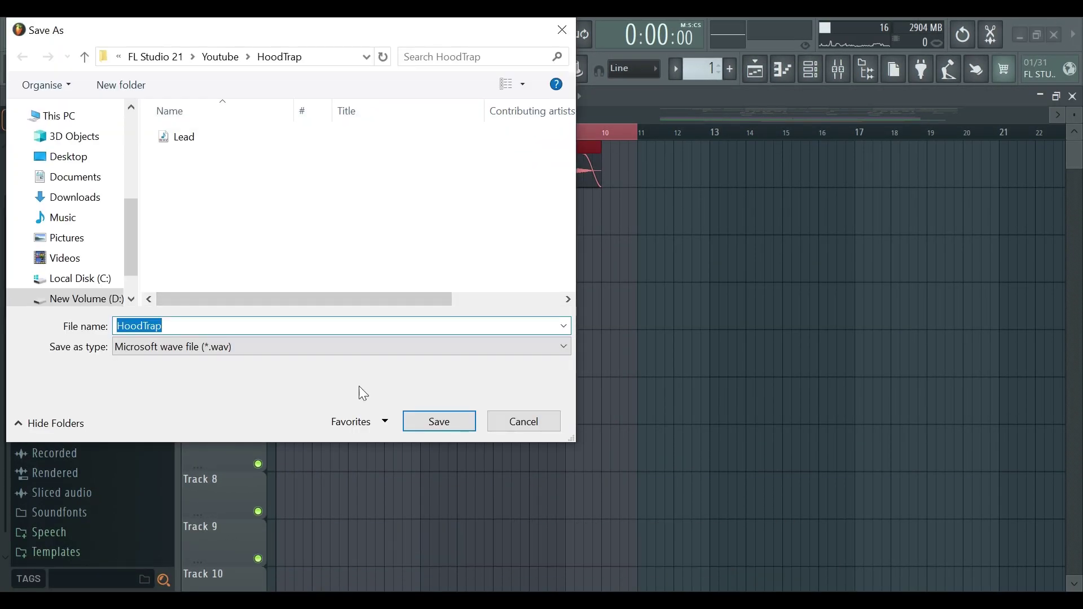
key(Return)
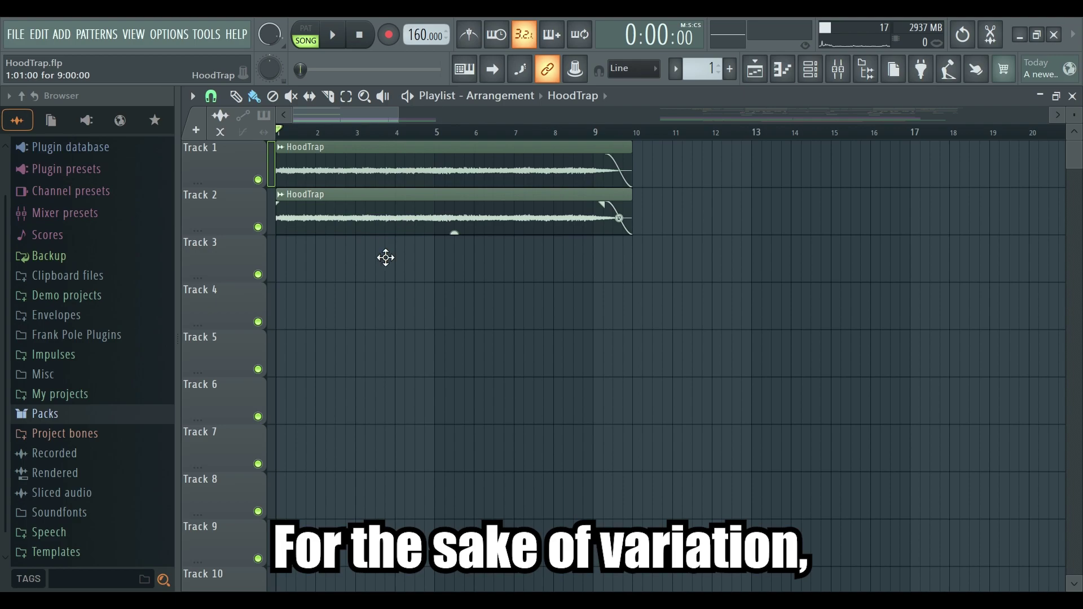
- Move the lower HoodTrap clip to Track 3 and make it unique
drag(385, 258, 285, 251)
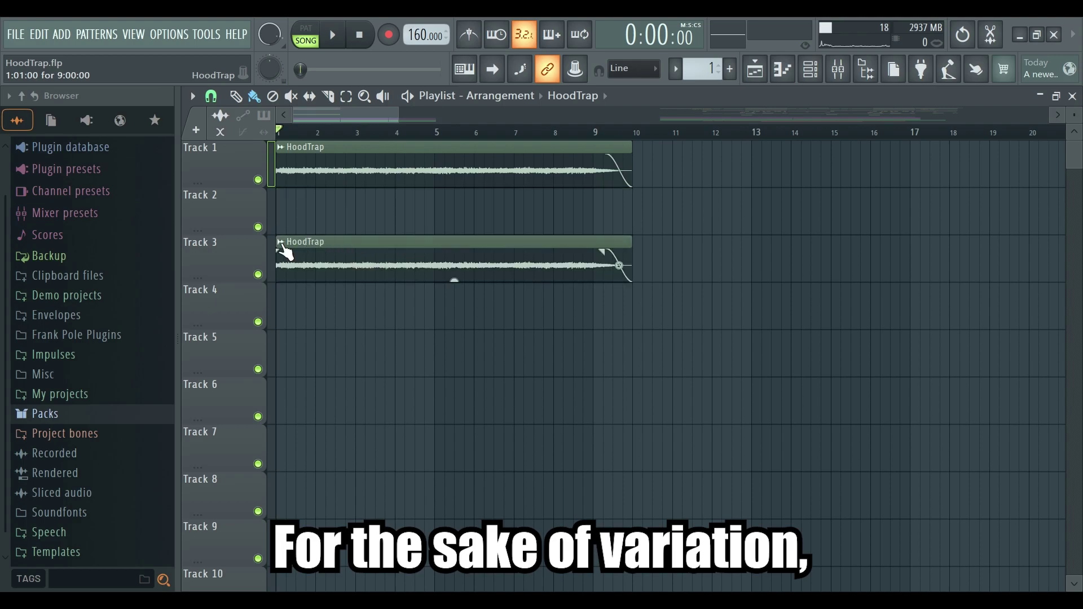
click(281, 242)
click(330, 386)
- Open the channel settings of the unique HoodTrap clip on Track 3
double_click(487, 258)
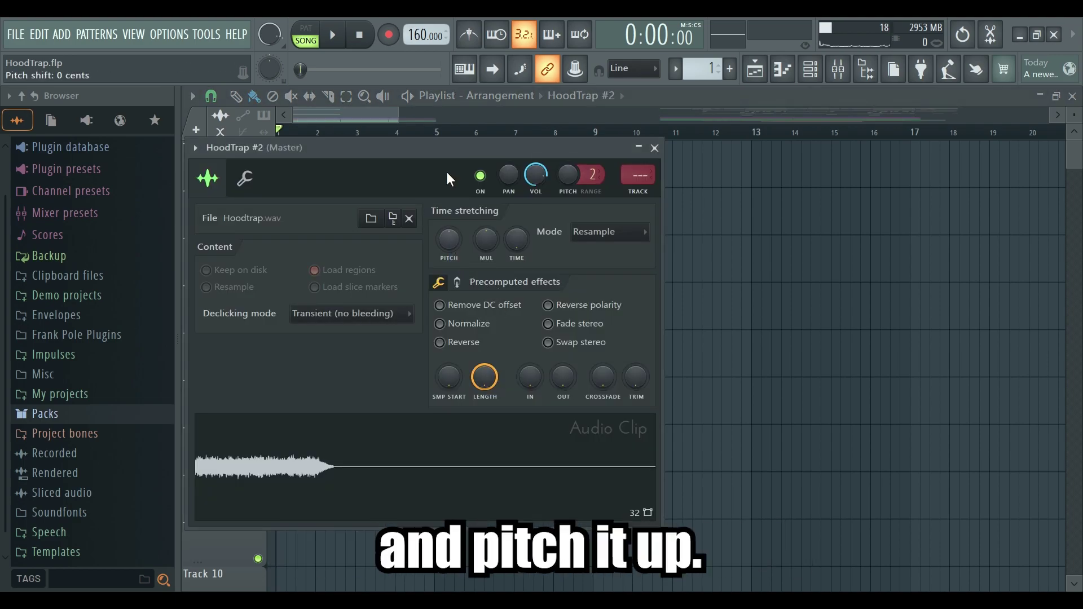
click(762, 301)
click(756, 395)
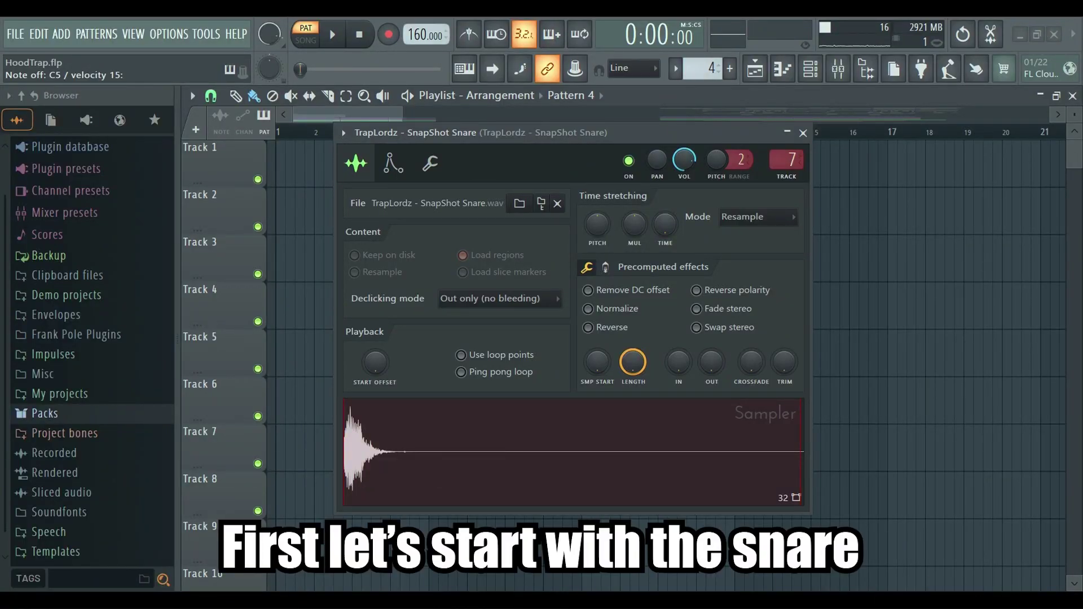
- Program an eight-bar pattern on D#5 for the TrapLordz SnapShot Snare, with softer extra hits, and play it back
key(z)
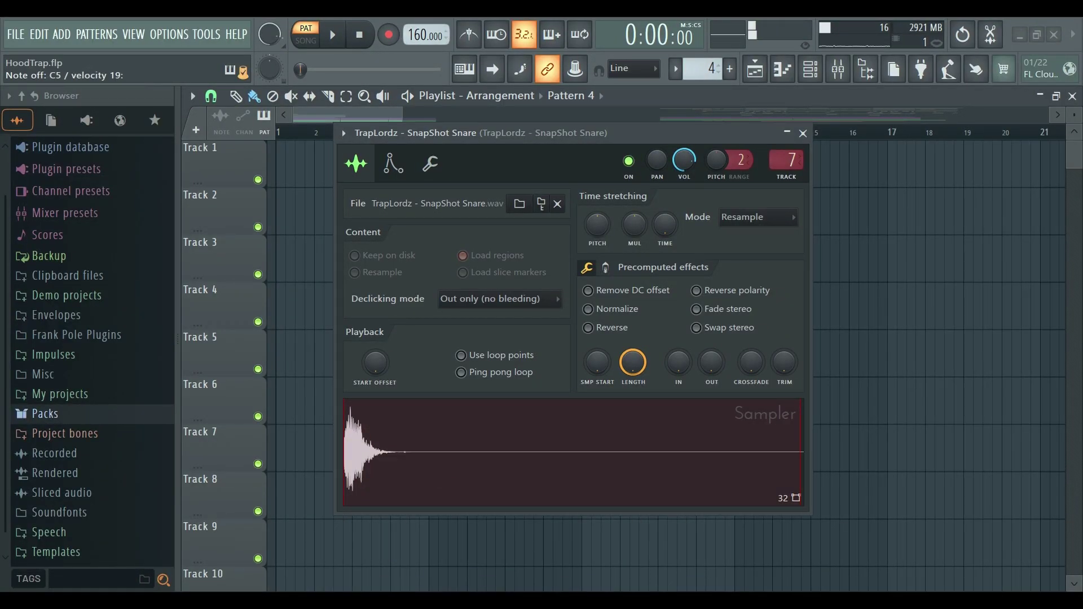
key(F7)
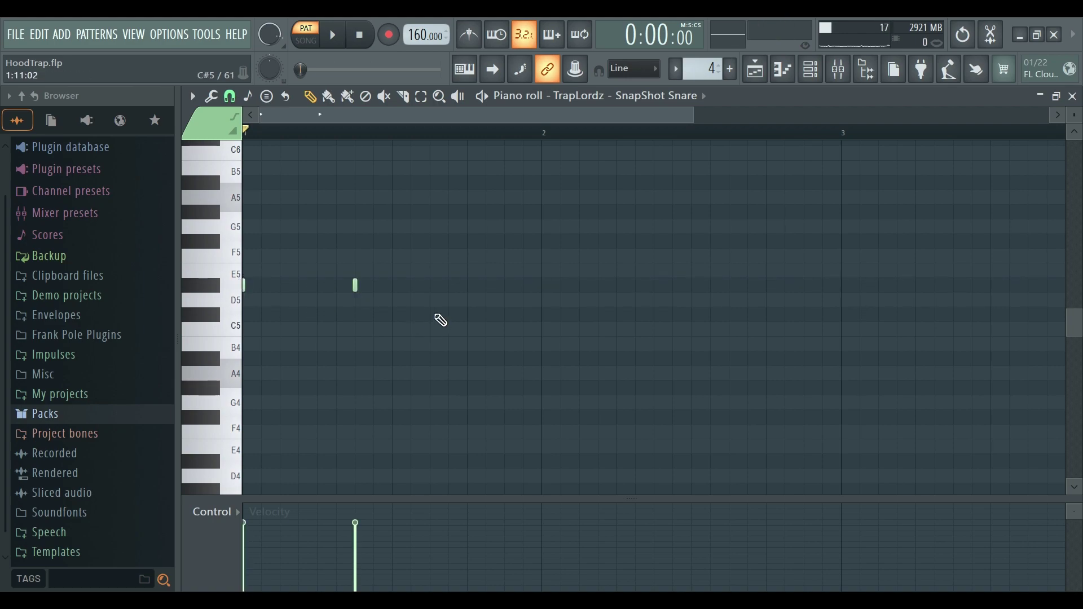
scroll(486, 140, down, 2)
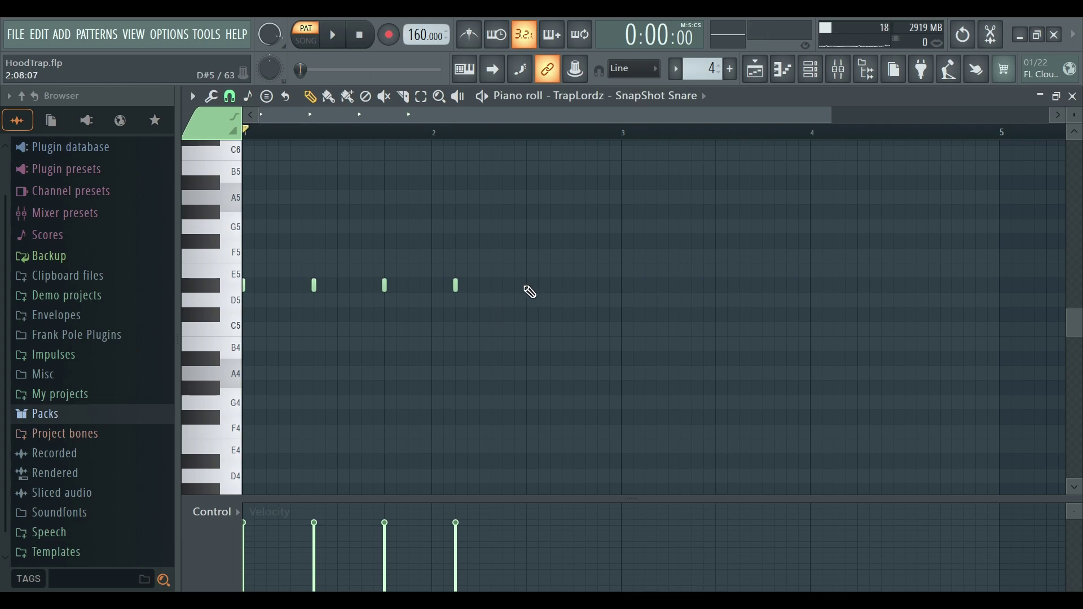
key(space)
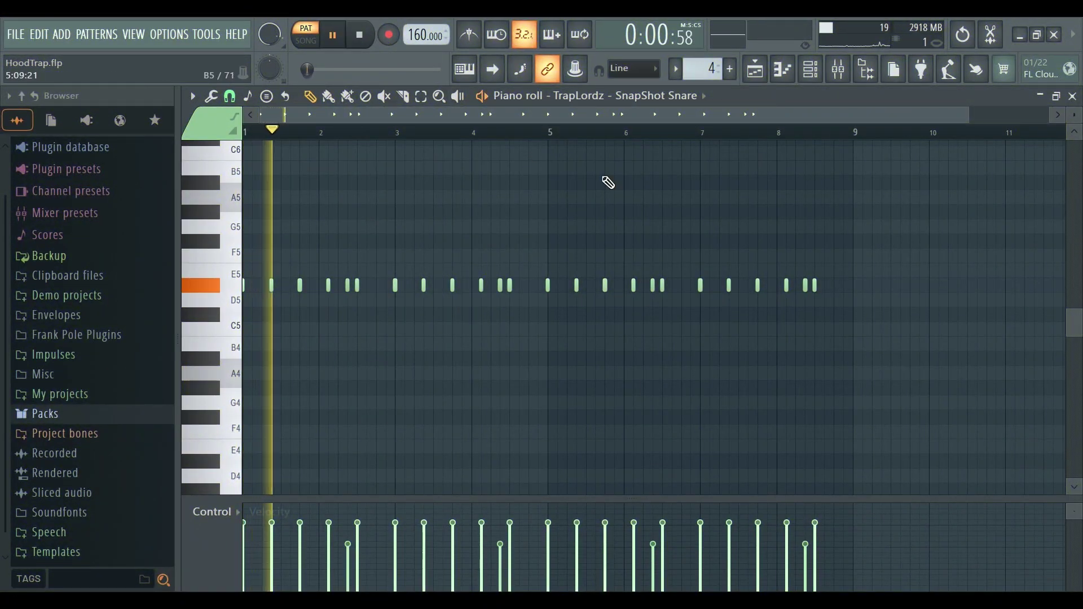
drag(675, 134, 622, 115)
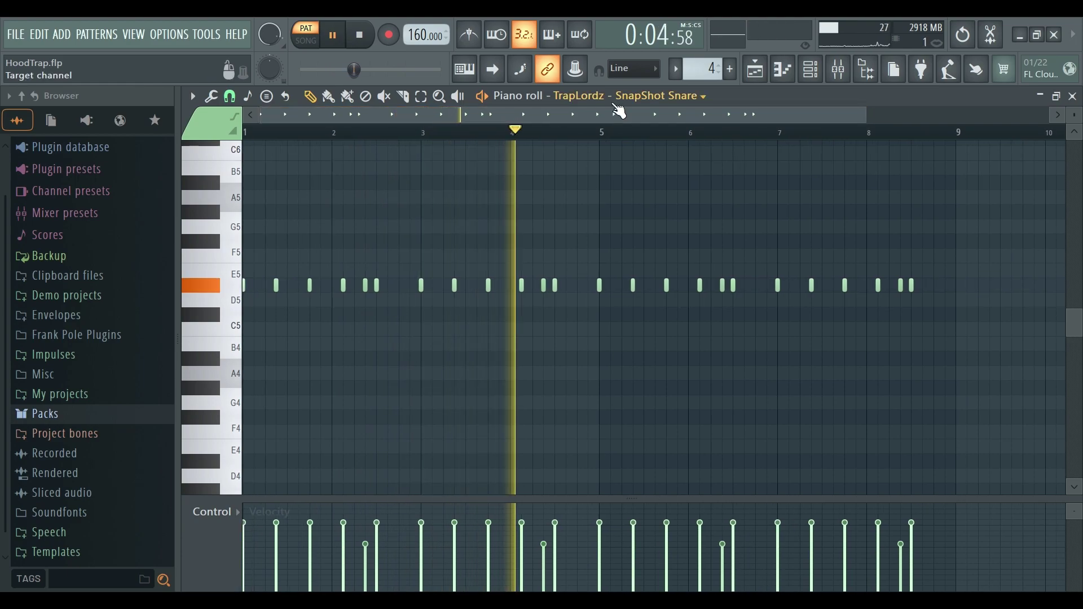
scroll(962, 331, up, 1)
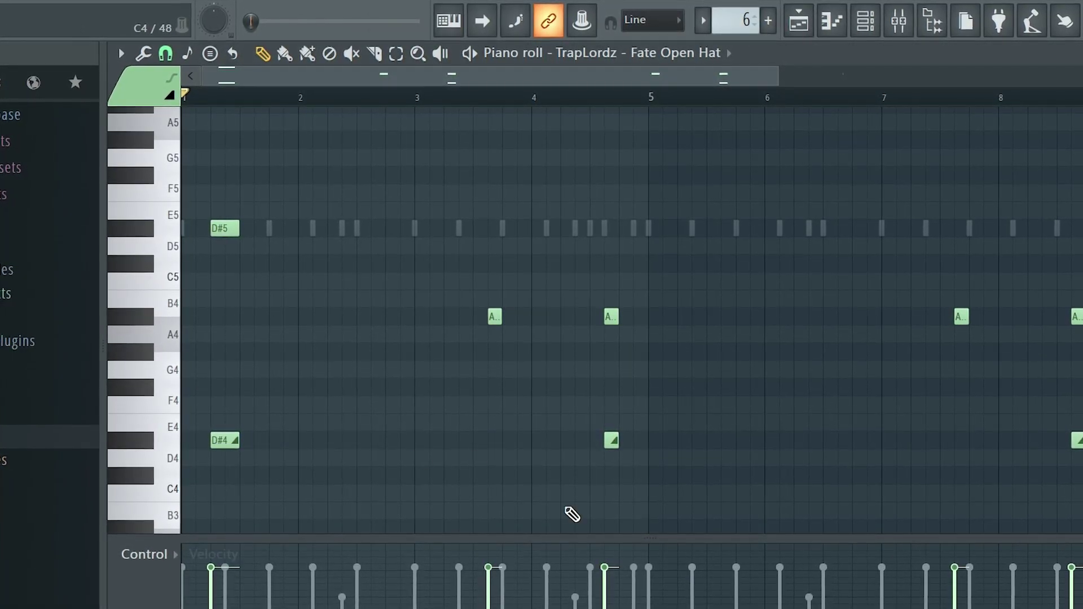
- Add Greeze Brittle Snare hits on A#4 late in bars 2 and 6 while the pattern plays
key(space)
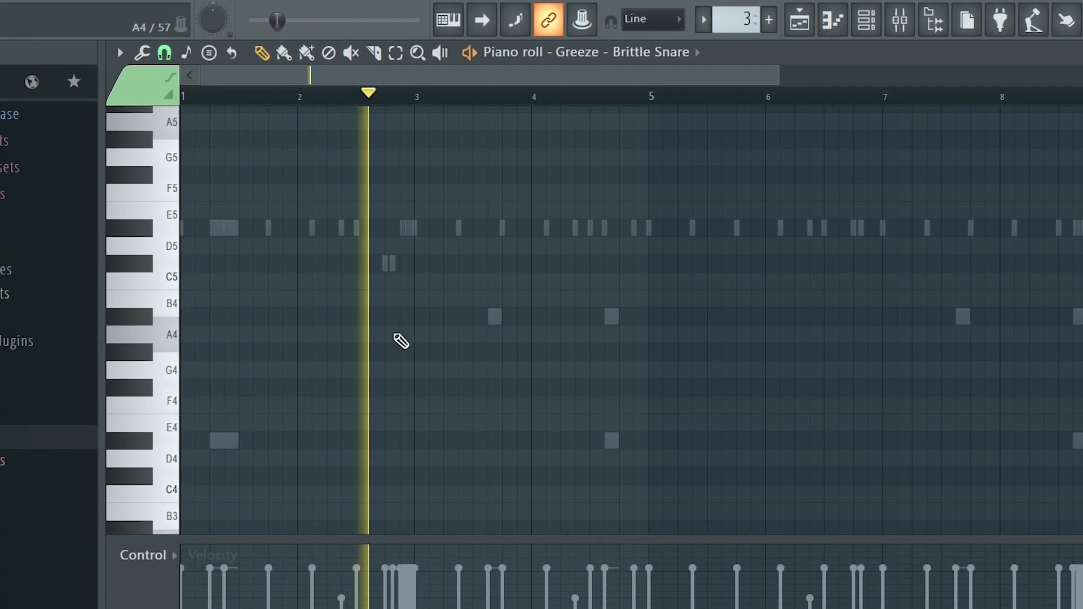
click(382, 320)
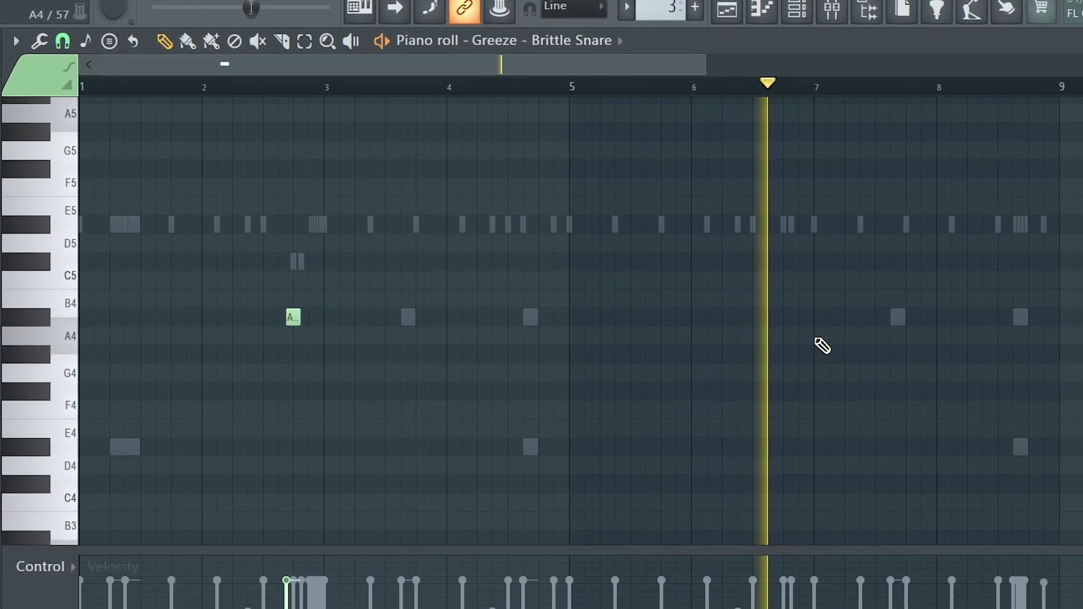
click(806, 319)
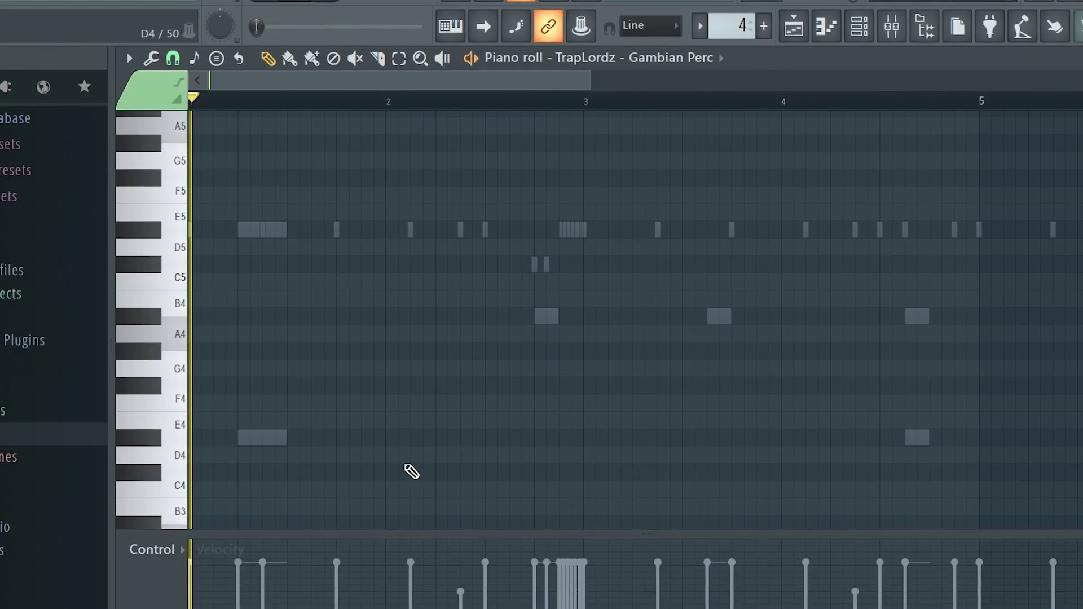
- Add a TrapLordz Gambian Perc hit on A#4 and a Greeze New Days hit on C5 in bar 1
scroll(392, 93, down, 3)
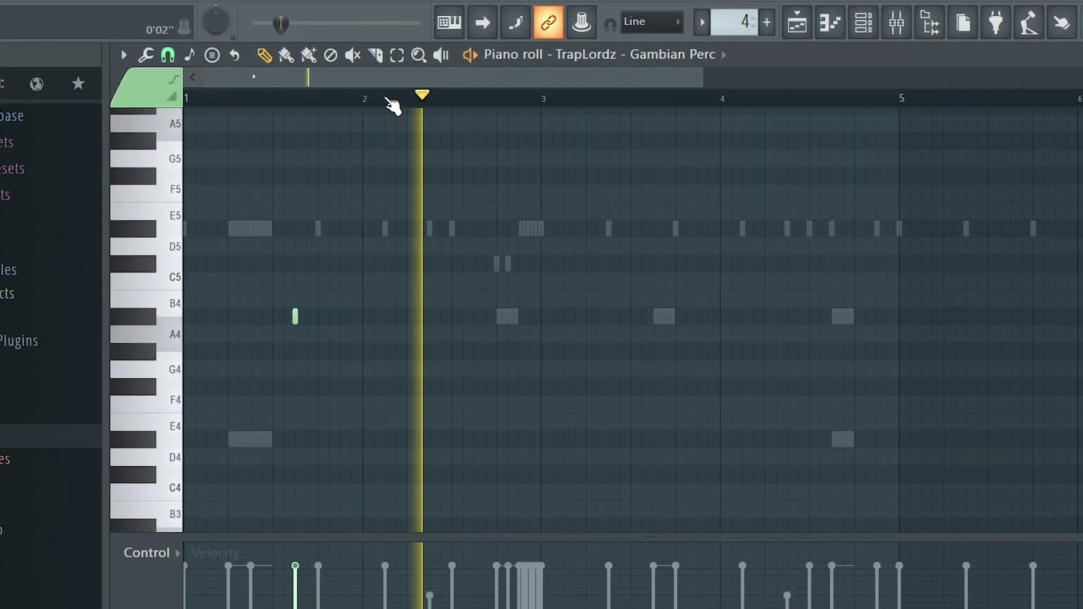
click(811, 318)
scroll(738, 101, down, 2)
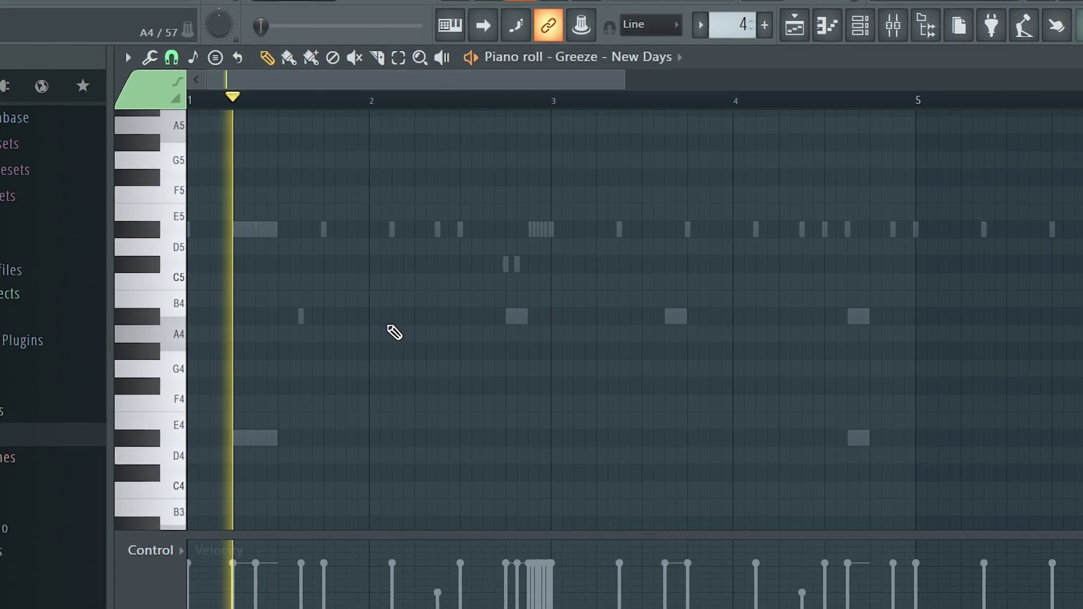
click(328, 281)
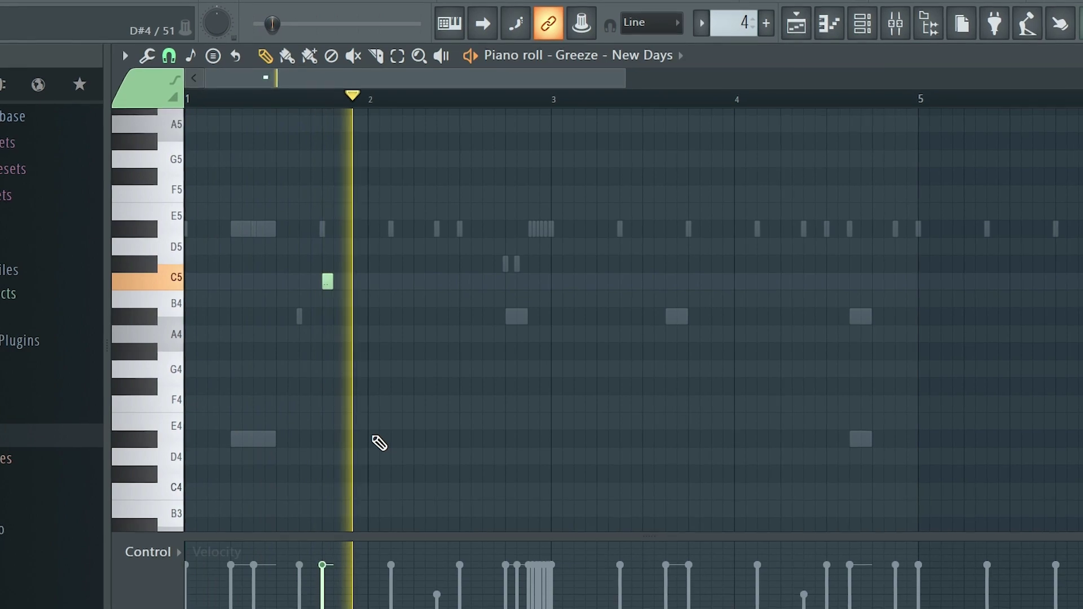
scroll(638, 103, down, 3)
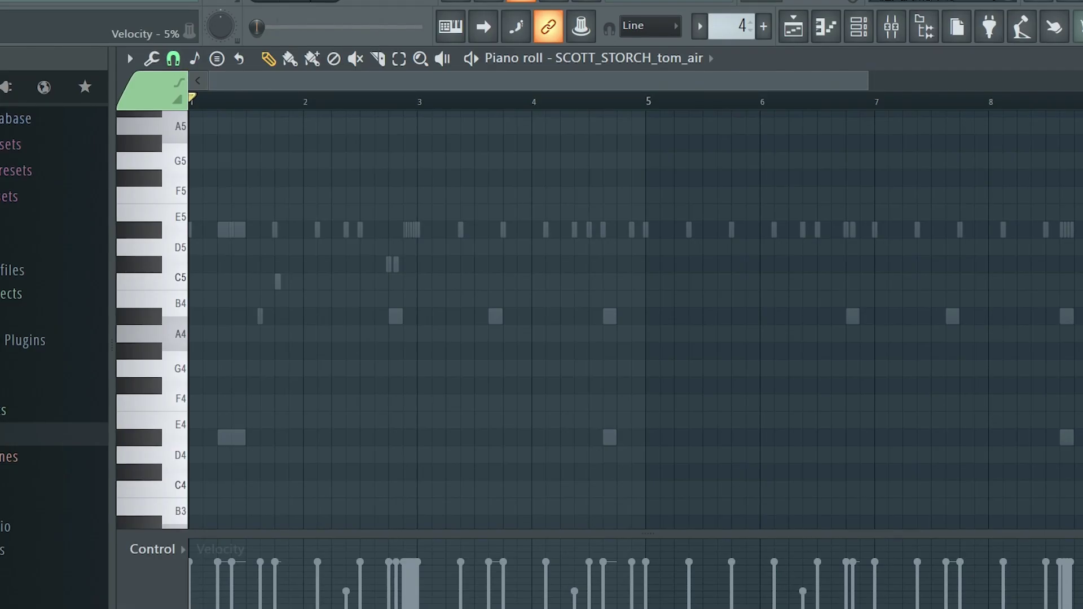
- Add SCOTT_STORCH_tom_air hits on A#4 in bars 3 and 7 and a SCOTT_STORCH_tom_wavey_01 hit on F5 in bar 8
click(451, 316)
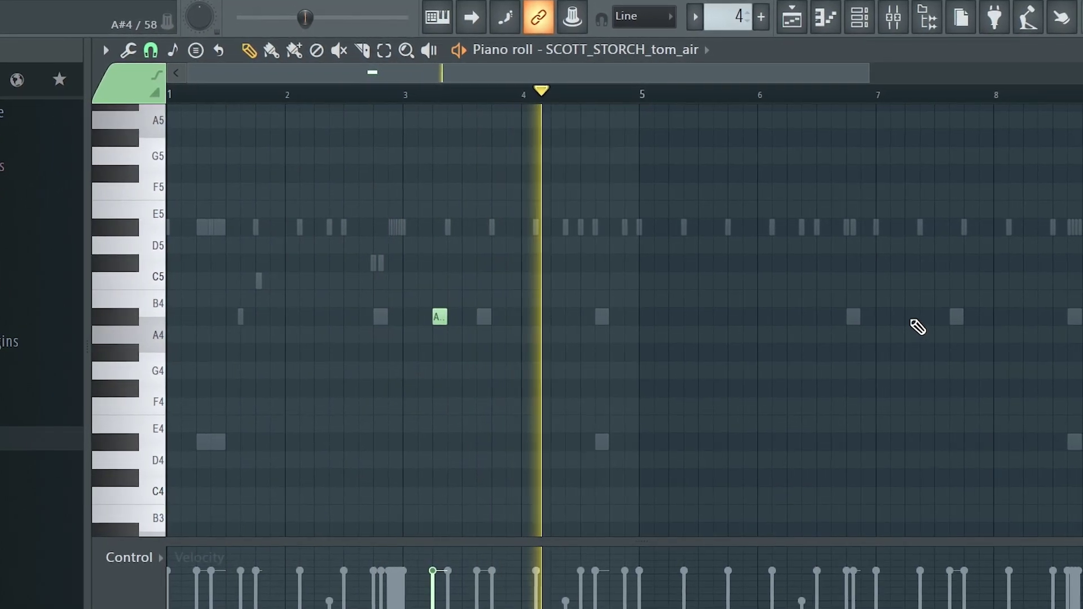
click(918, 316)
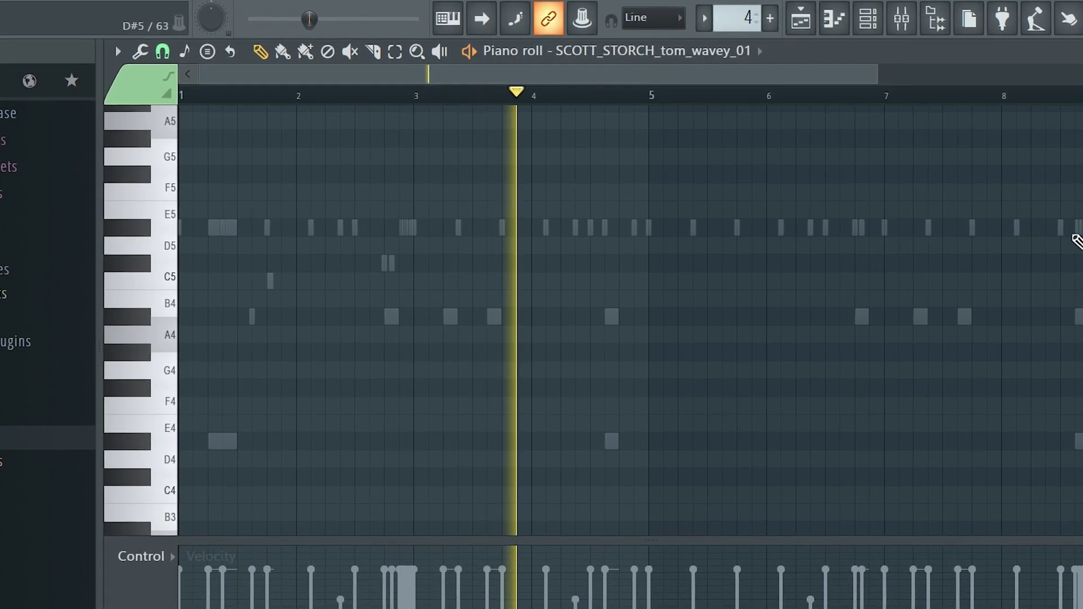
click(1048, 192)
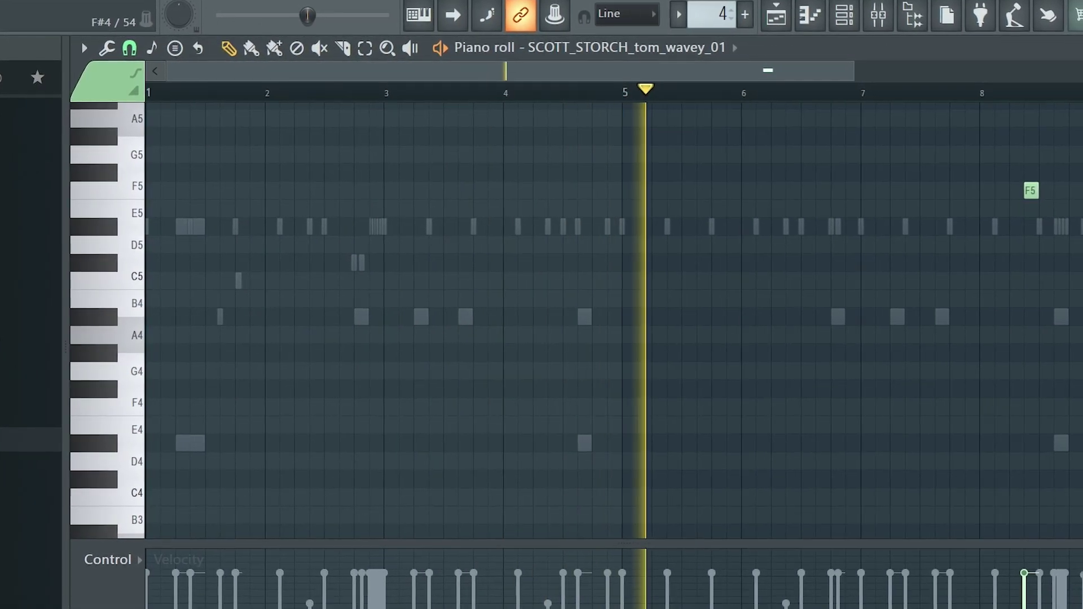
drag(790, 67, 840, 70)
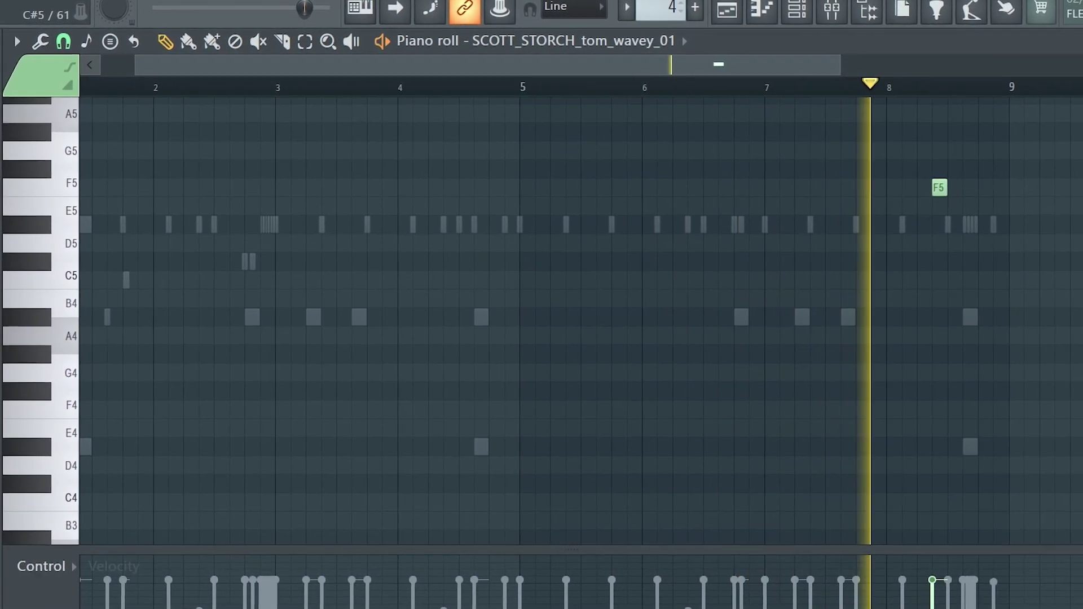